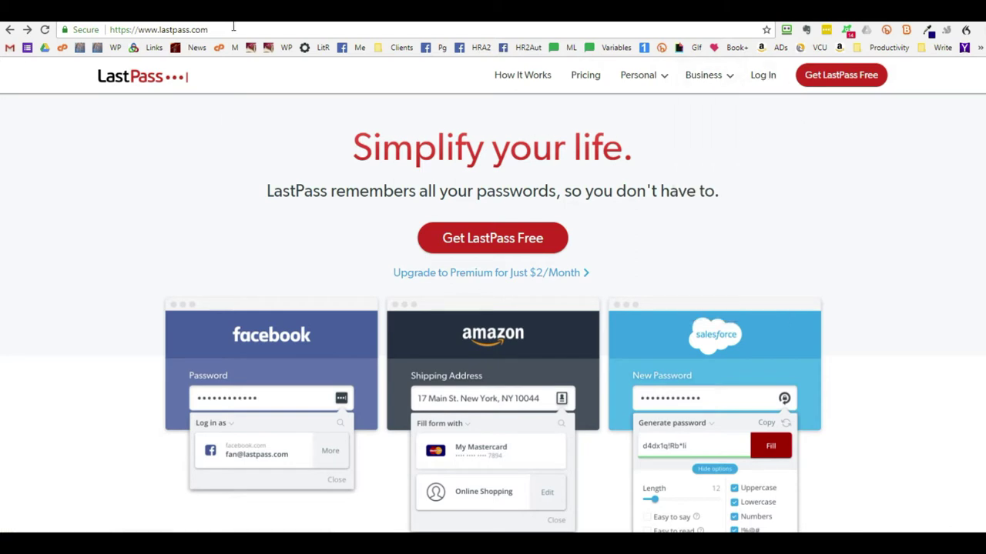
# - Start a new LastPass account with the email, a master password and reminder 'Test Email', accepting the terms
pyautogui.click(763, 80)
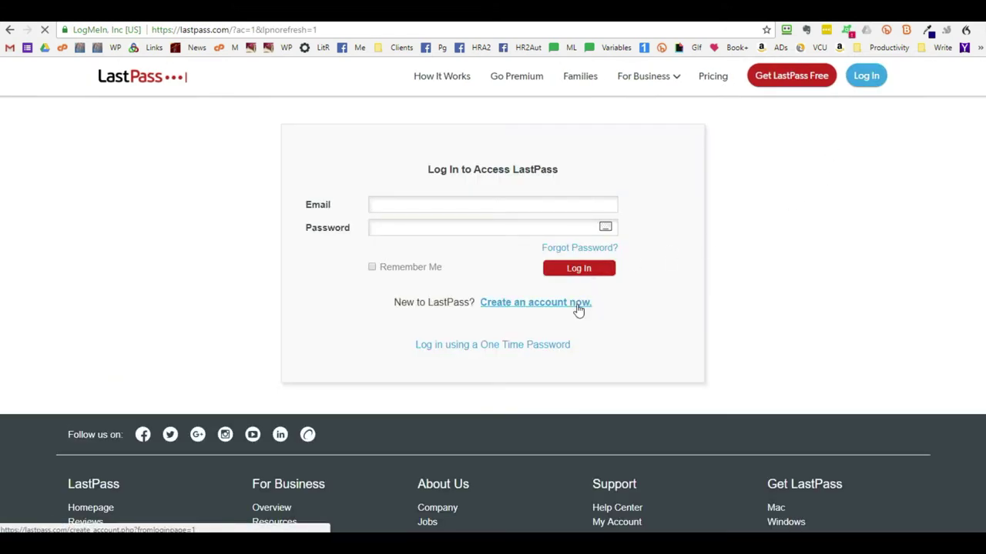
pyautogui.click(577, 305)
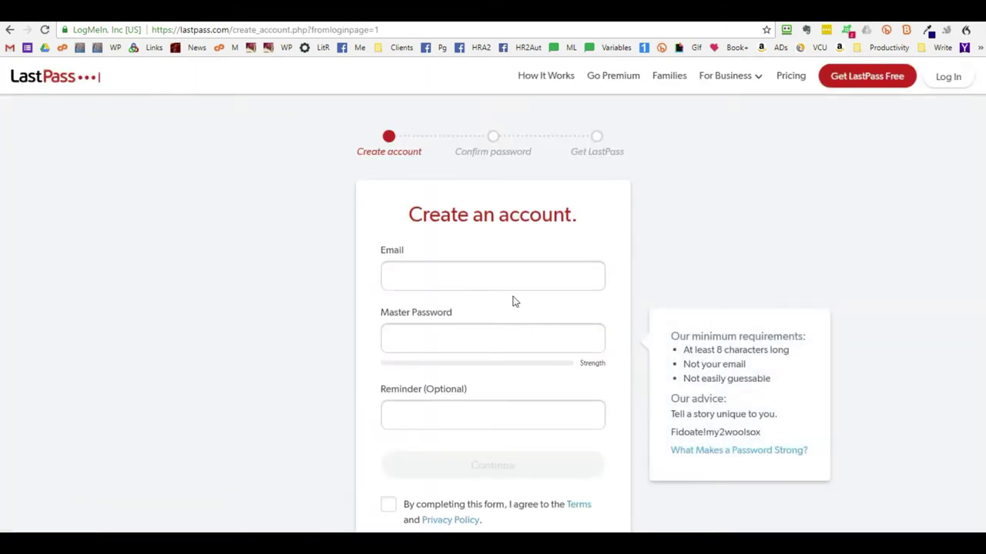
pyautogui.click(494, 270)
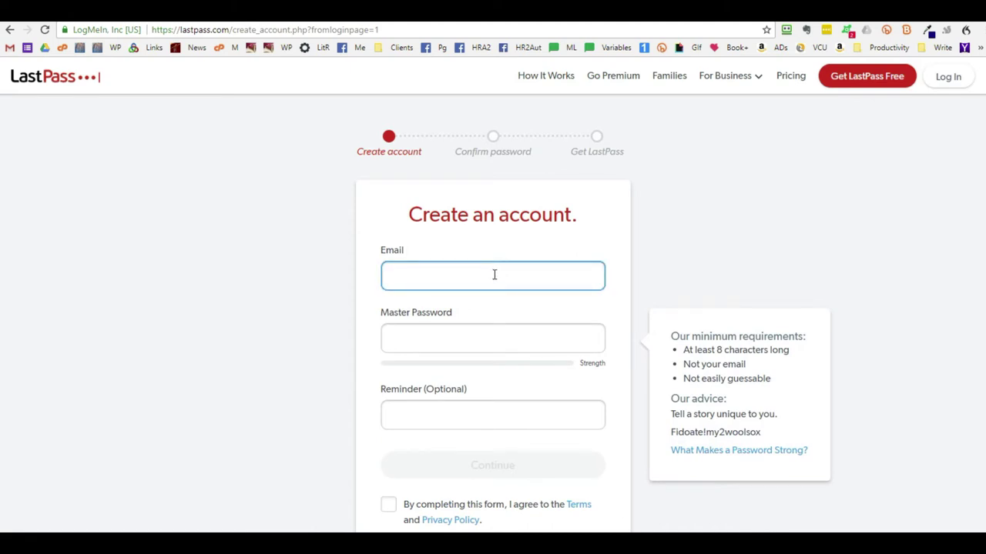
pyautogui.hotkey('ctrl', 'v')
pyautogui.press('Tab')
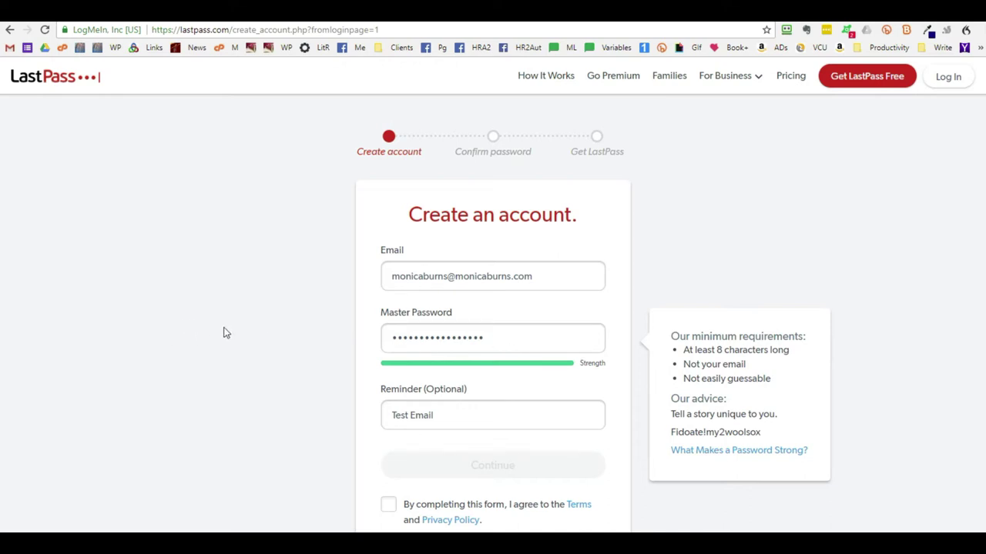
pyautogui.scroll(-2, 611, 257)
pyautogui.scroll(1, 612, 254)
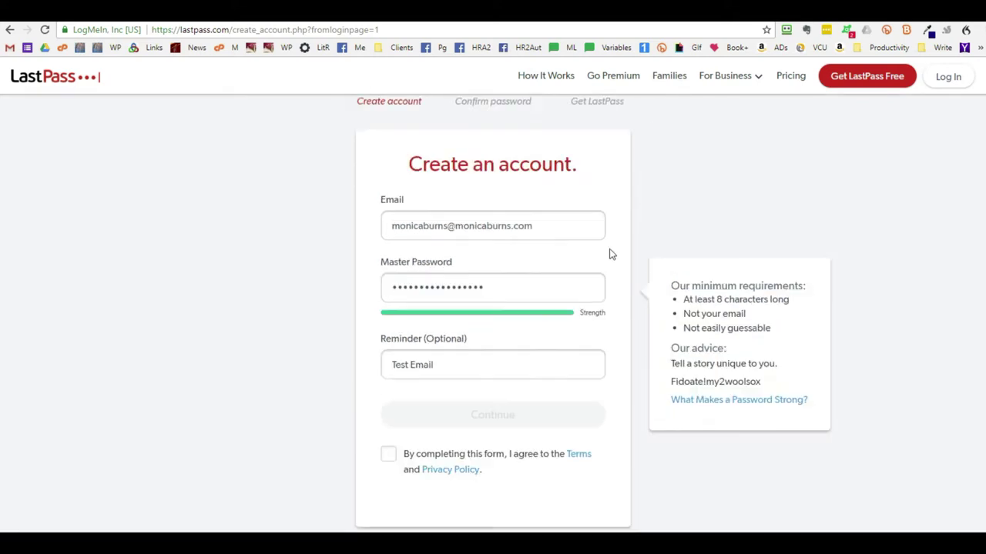
pyautogui.scroll(1, 608, 247)
pyautogui.scroll(-2, 616, 338)
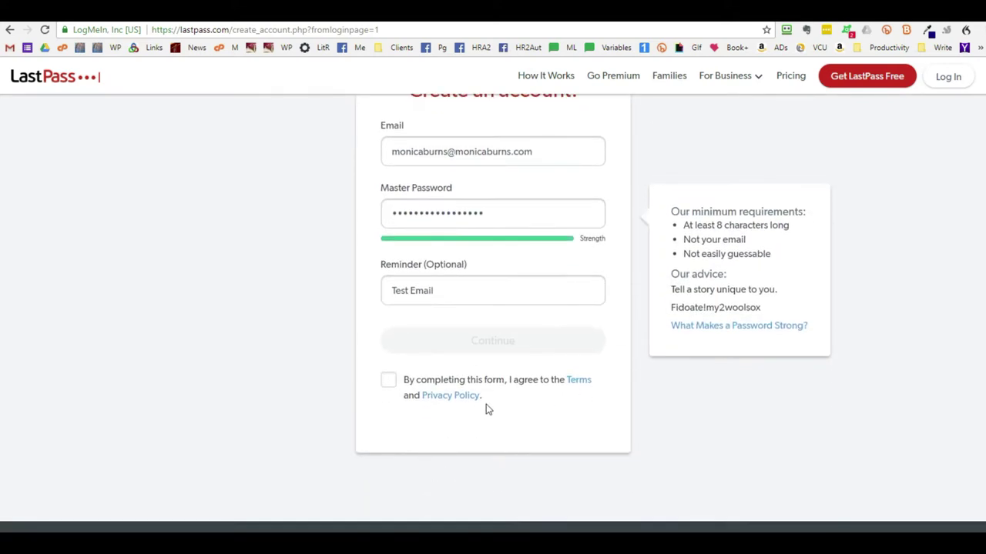
pyautogui.click(393, 383)
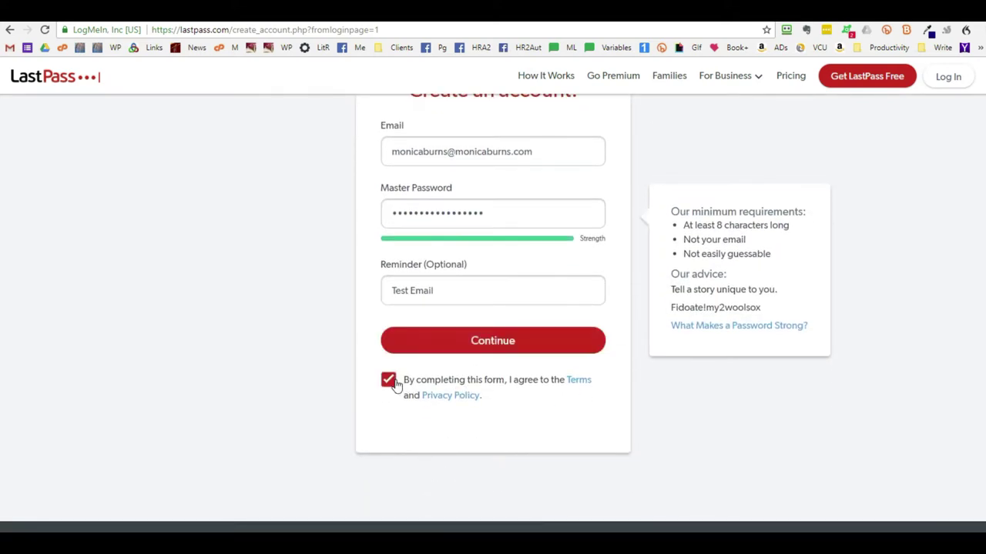
# - Continue, retype the master password to confirm it, and proceed to the free extension step
pyautogui.click(517, 348)
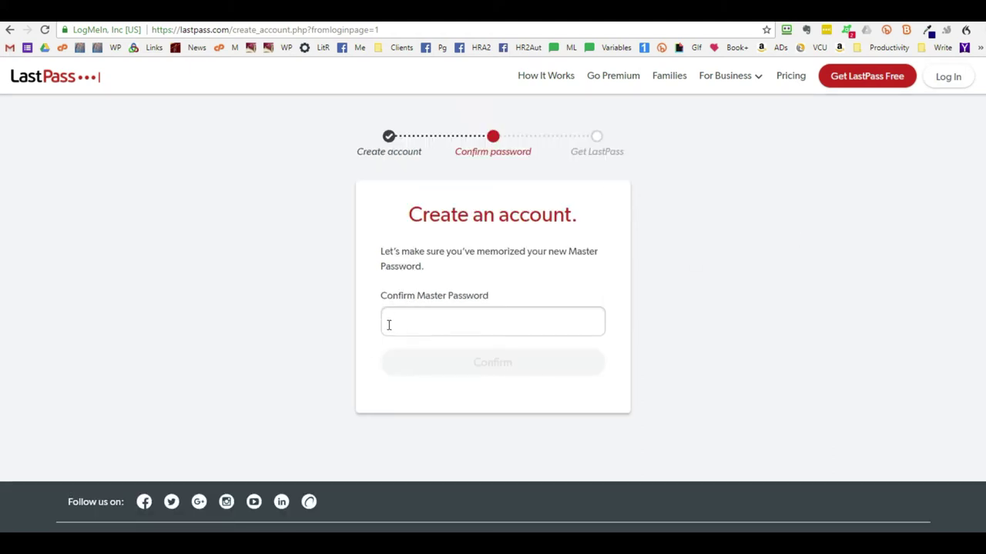
pyautogui.click(414, 328)
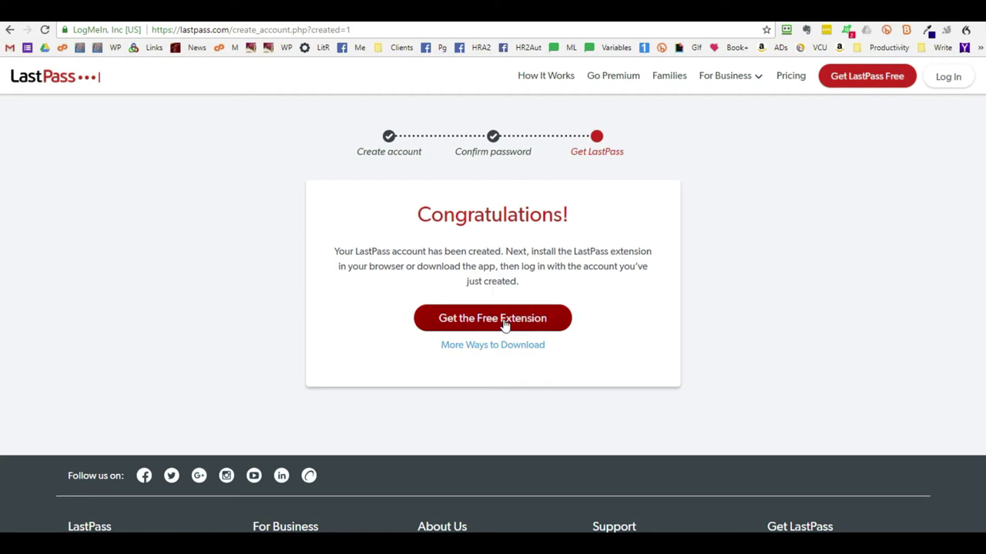
pyautogui.click(504, 321)
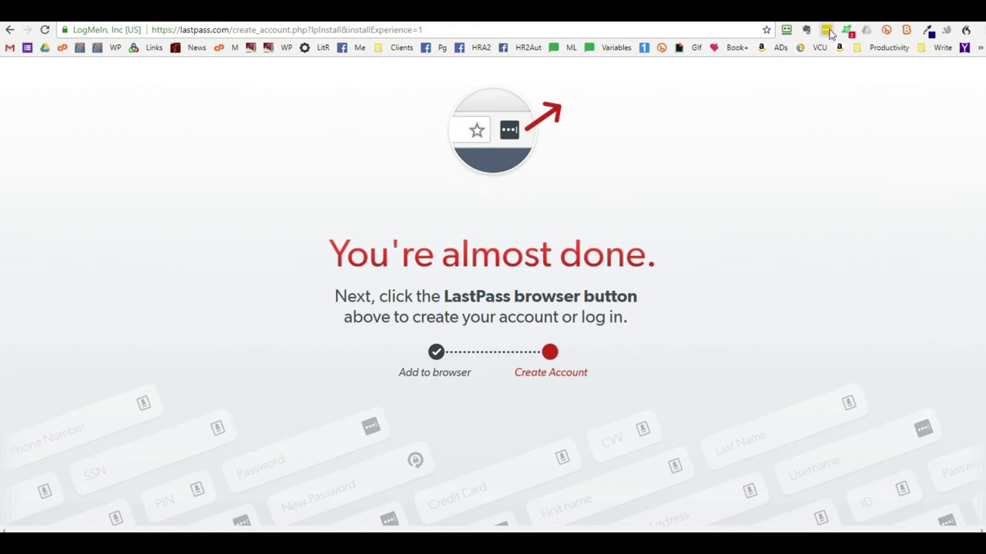
# - Activate the LastPass toolbar extension, acknowledge its popup, and return to the login page
pyautogui.click(827, 32)
pyautogui.click(759, 107)
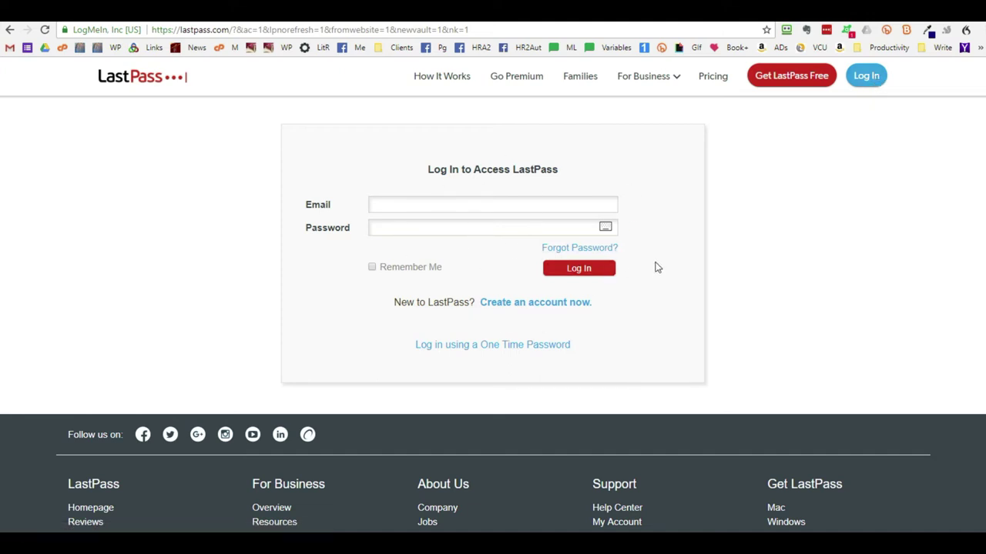
pyautogui.click(867, 77)
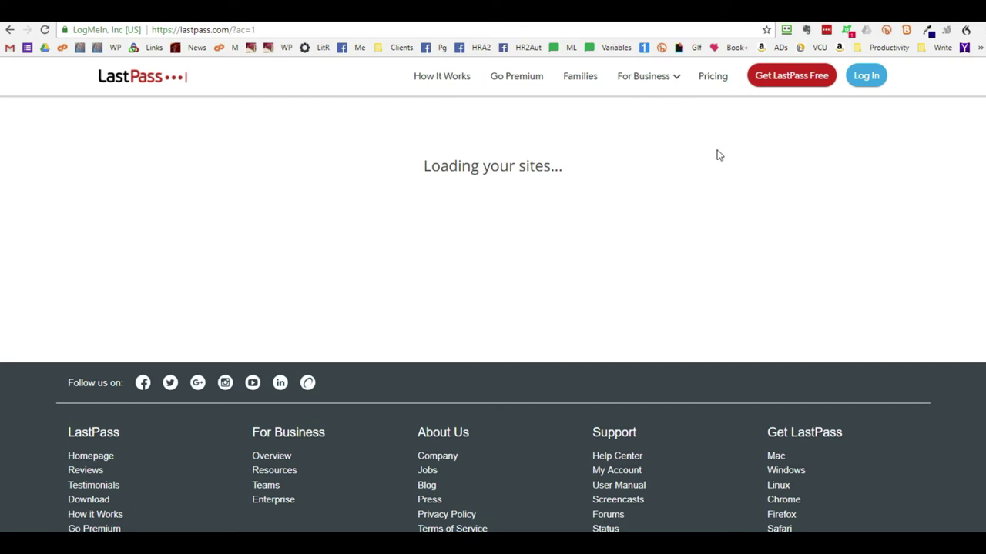
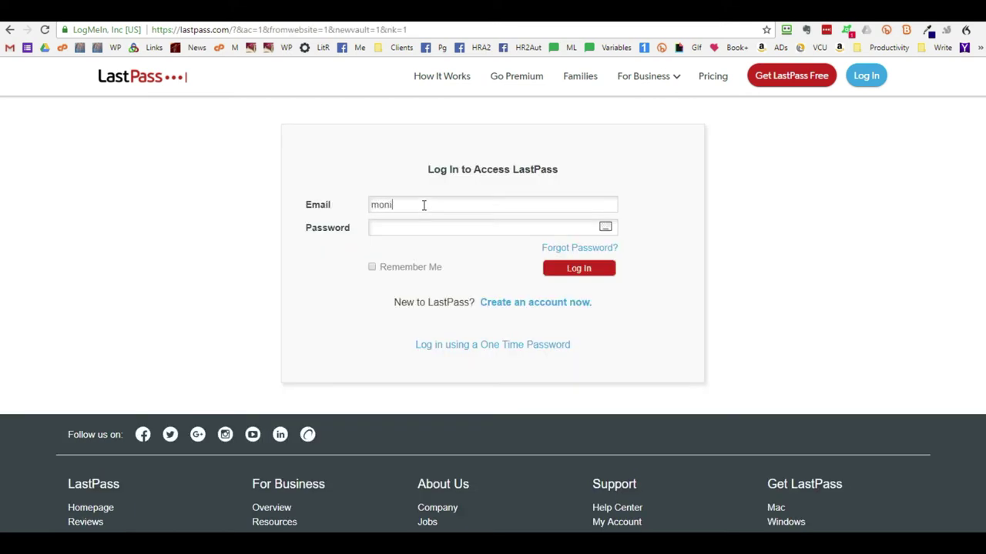
# - Log in with the new account's email and master password to reach the empty vault
pyautogui.hotkey('ctrl', 'v')
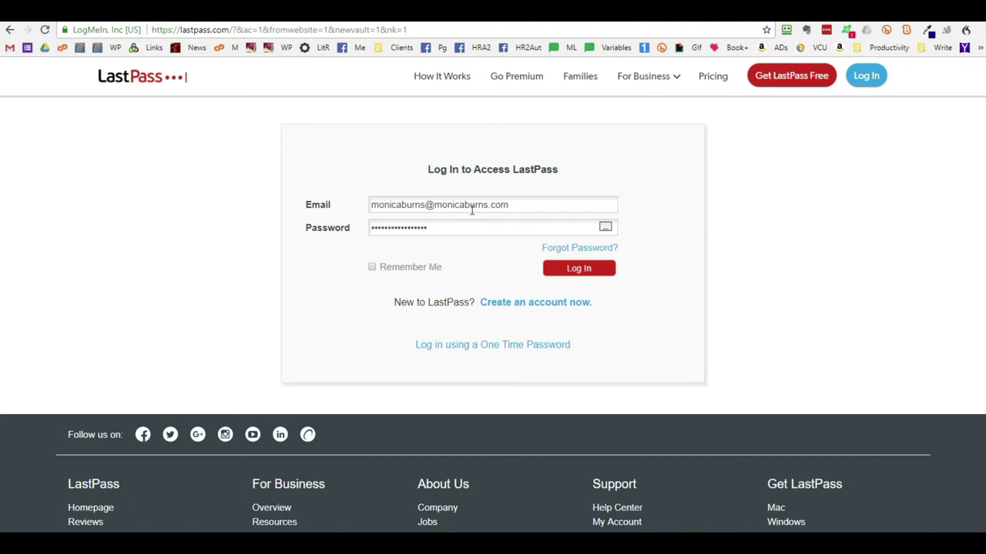
pyautogui.click(606, 271)
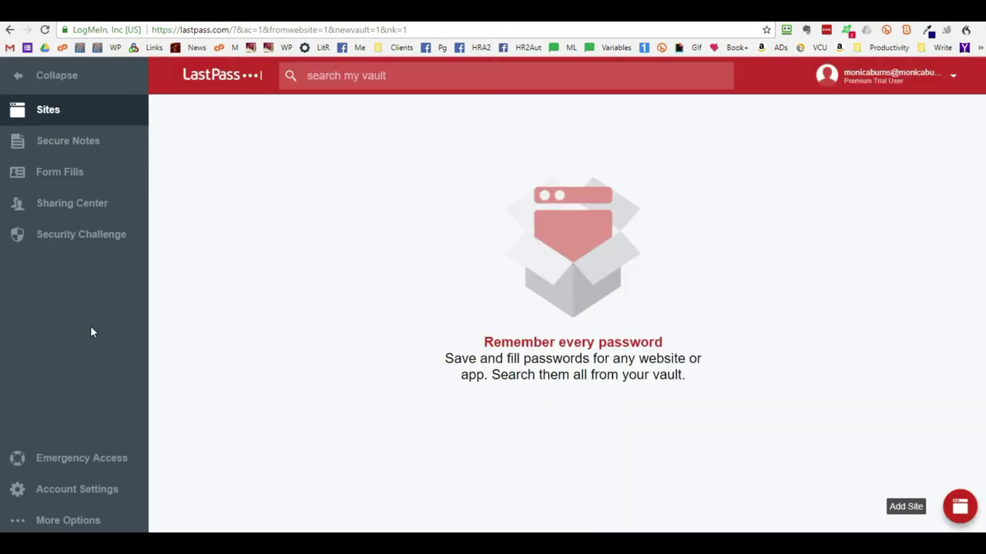
# - Add a new vault folder named 'Business Clients' from the red + menu
pyautogui.moveTo(898, 522)
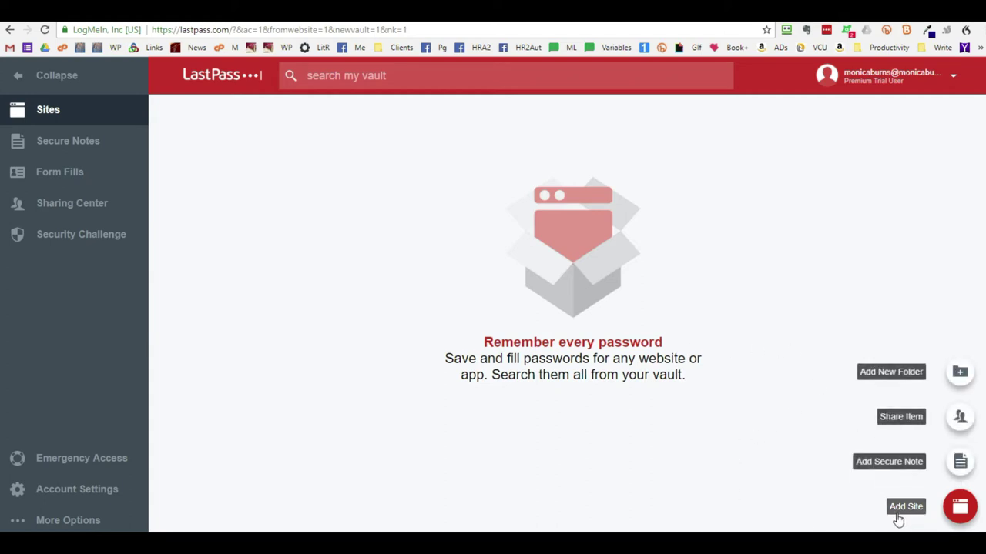
pyautogui.click(912, 374)
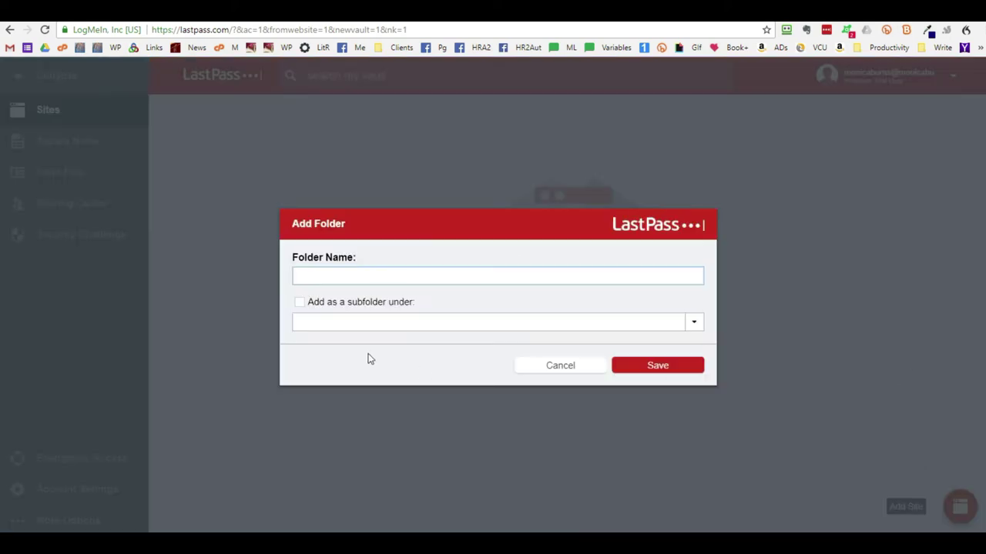
pyautogui.write('Business Clientss')
pyautogui.click(672, 369)
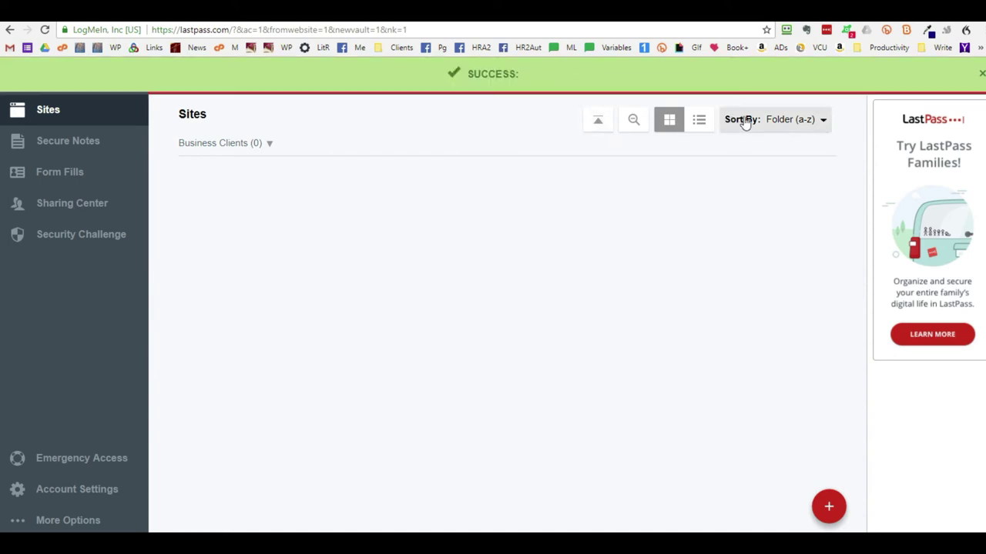
# - Create a folder 'Client 1' as a subfolder under Business Clients
pyautogui.click(775, 124)
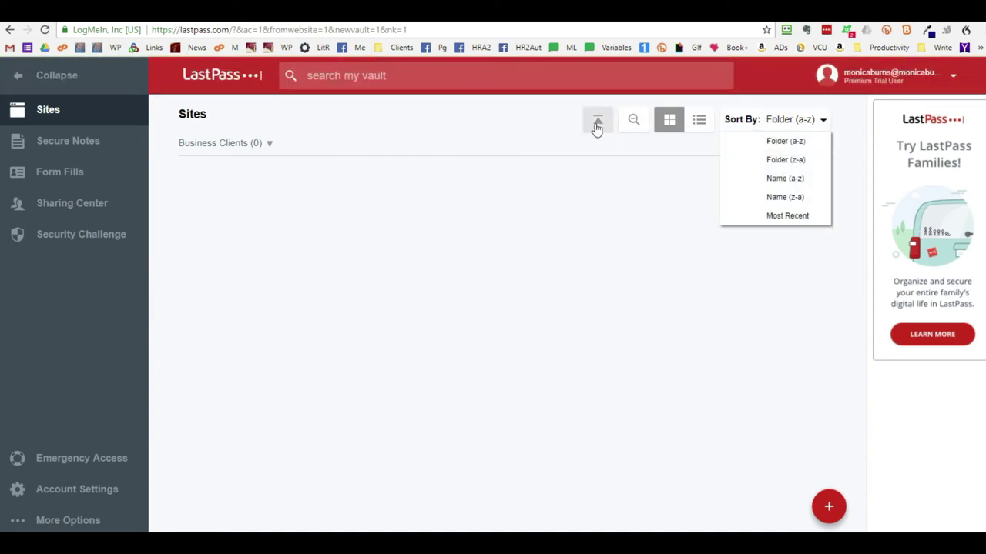
pyautogui.click(828, 513)
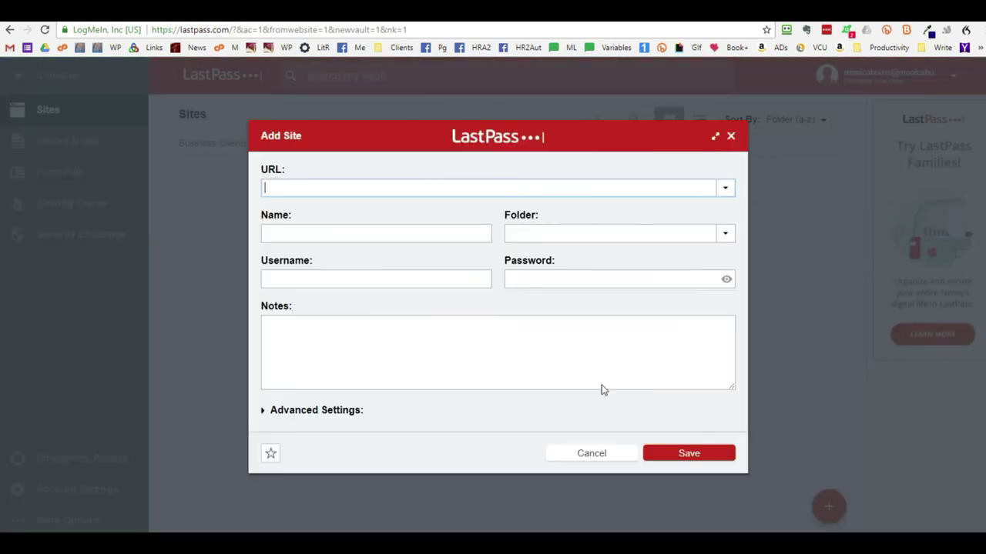
pyautogui.click(730, 136)
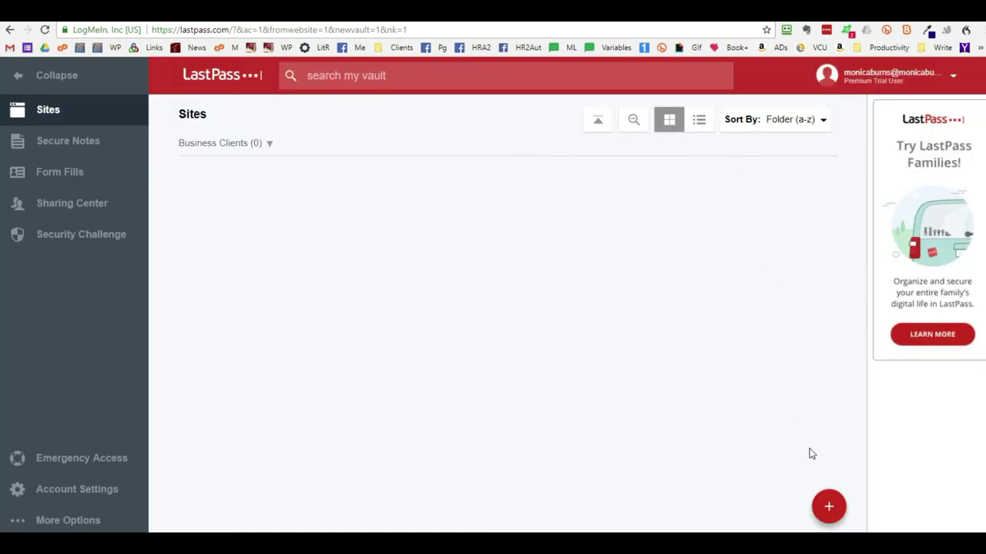
pyautogui.moveTo(829, 504)
pyautogui.click(772, 371)
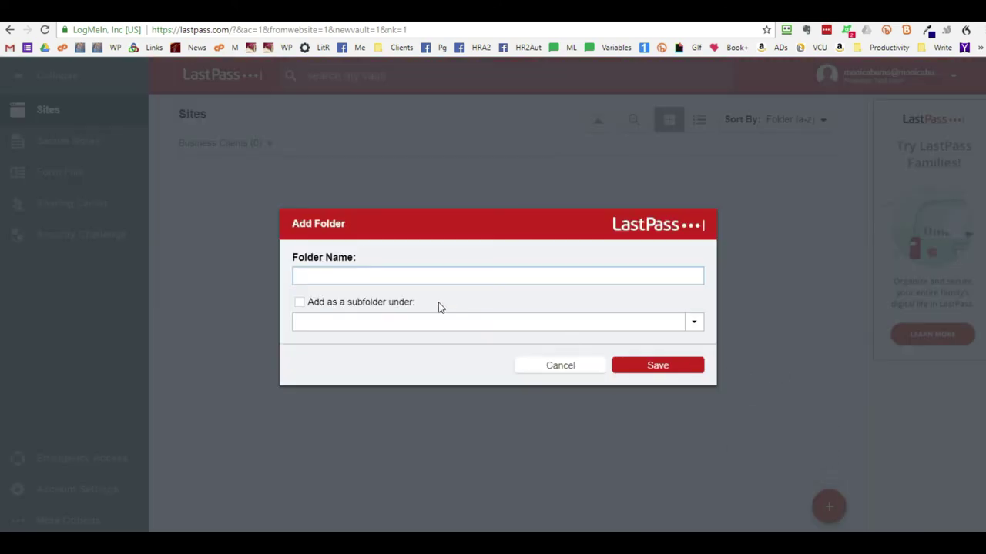
pyautogui.write('Client 1')
pyautogui.click(442, 321)
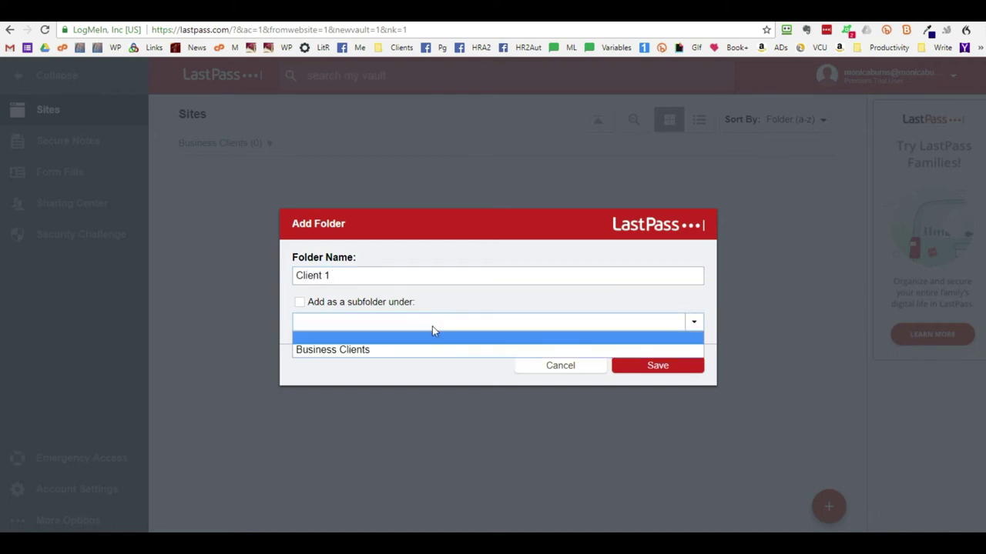
pyautogui.click(380, 352)
pyautogui.click(652, 369)
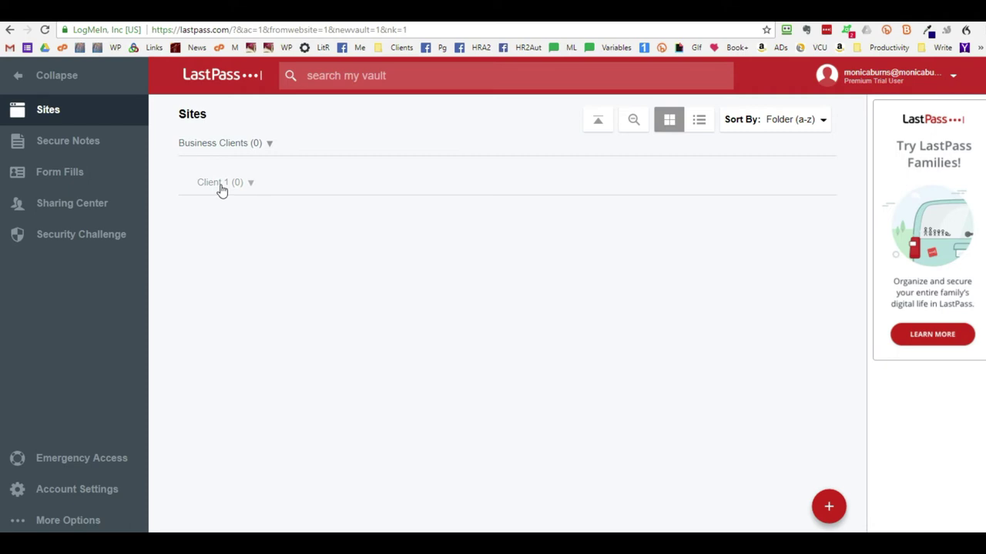
pyautogui.moveTo(829, 507)
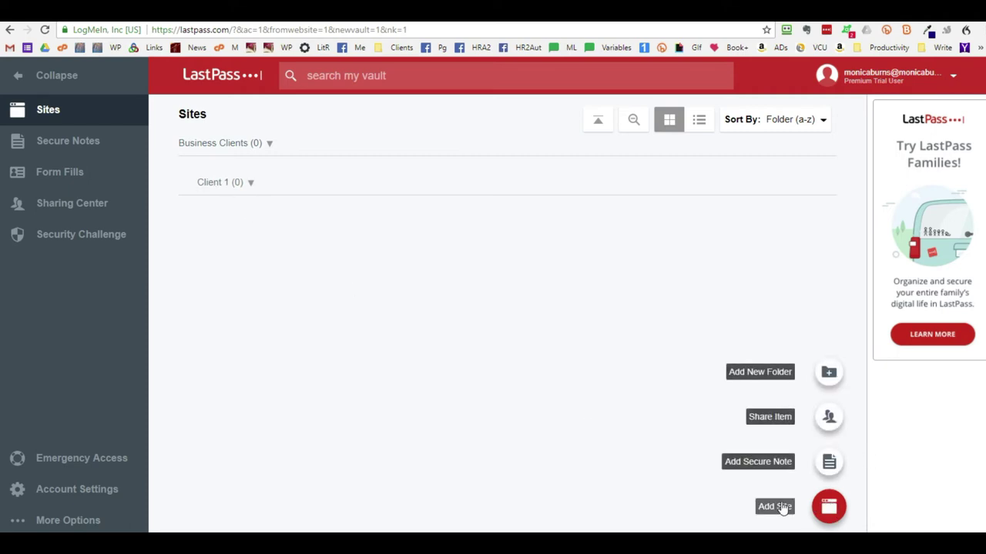
# - Start a new site with the pasted WordPress login URL, a site name, and folder 'Business'
pyautogui.click(830, 505)
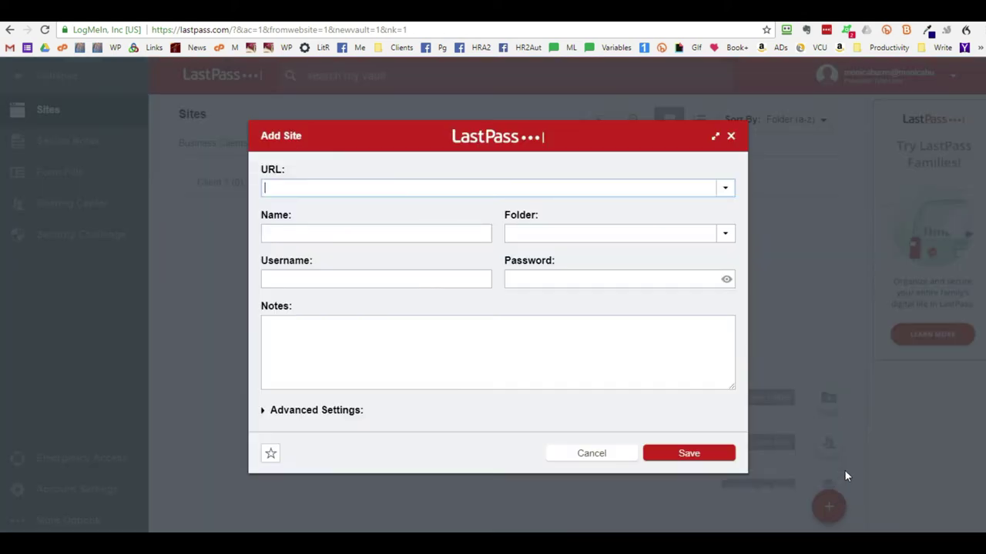
pyautogui.click(305, 186)
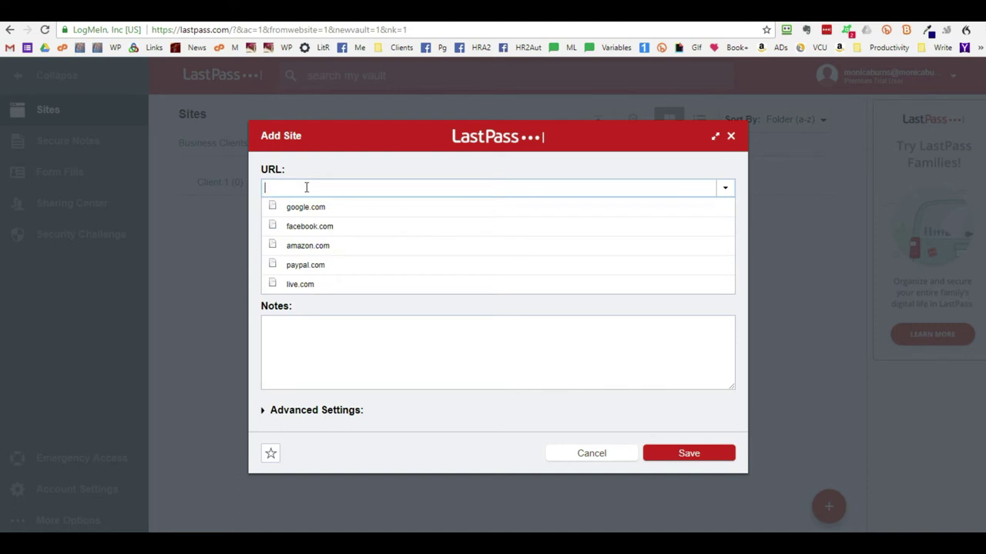
pyautogui.click(306, 187)
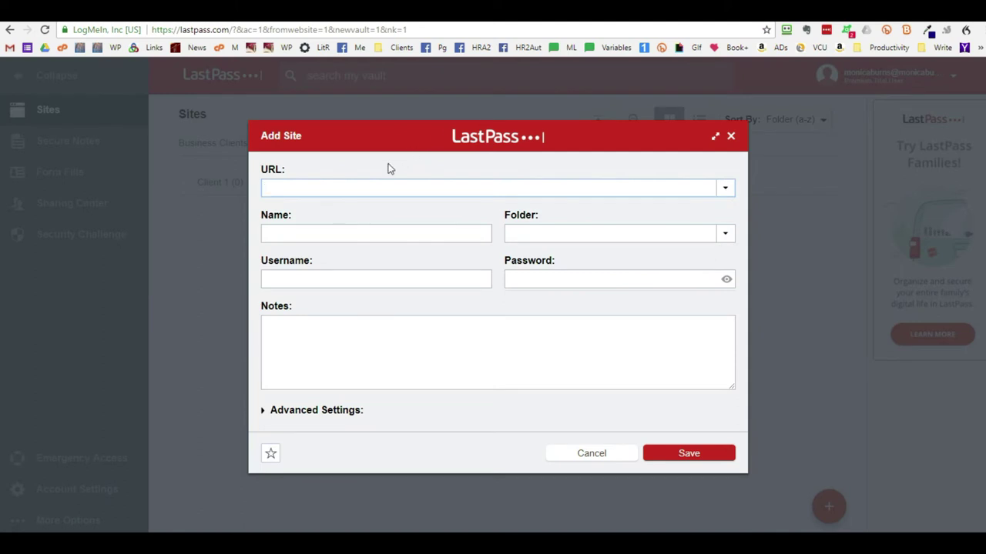
pyautogui.write('http://marolidesignservices.com/wp-login.php?')
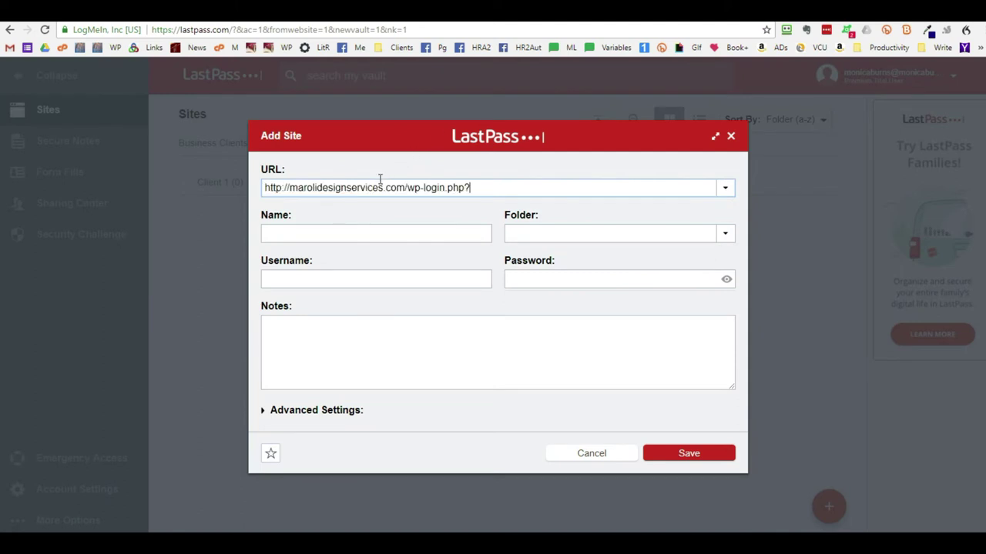
pyautogui.press('Tab')
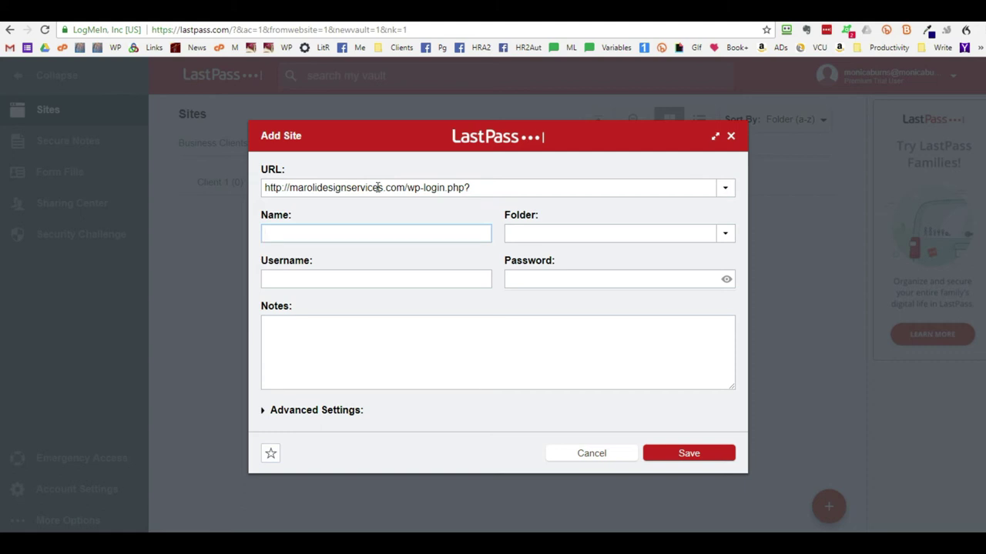
pyautogui.write('Monica')
pyautogui.press('Tab')
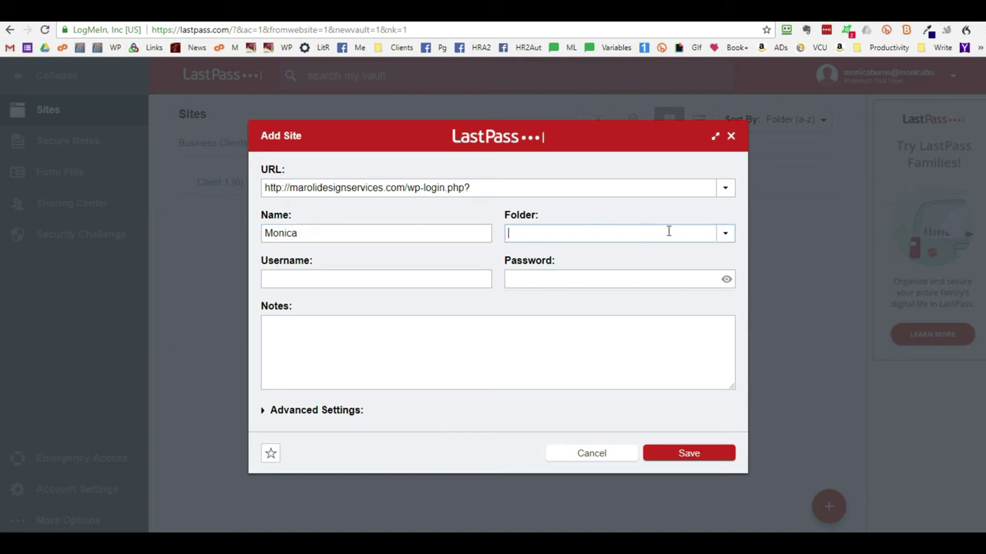
pyautogui.click(729, 233)
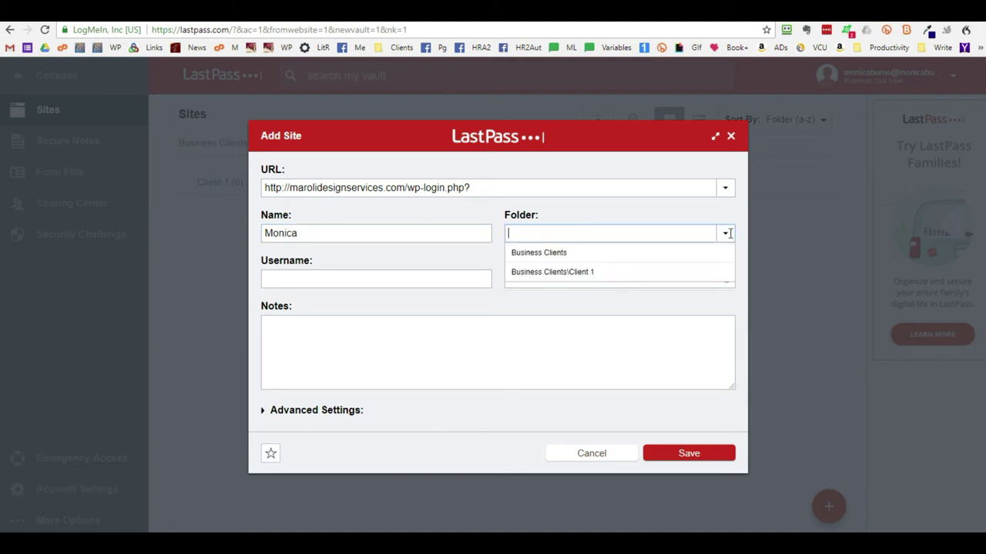
pyautogui.click(566, 236)
pyautogui.write('Business')
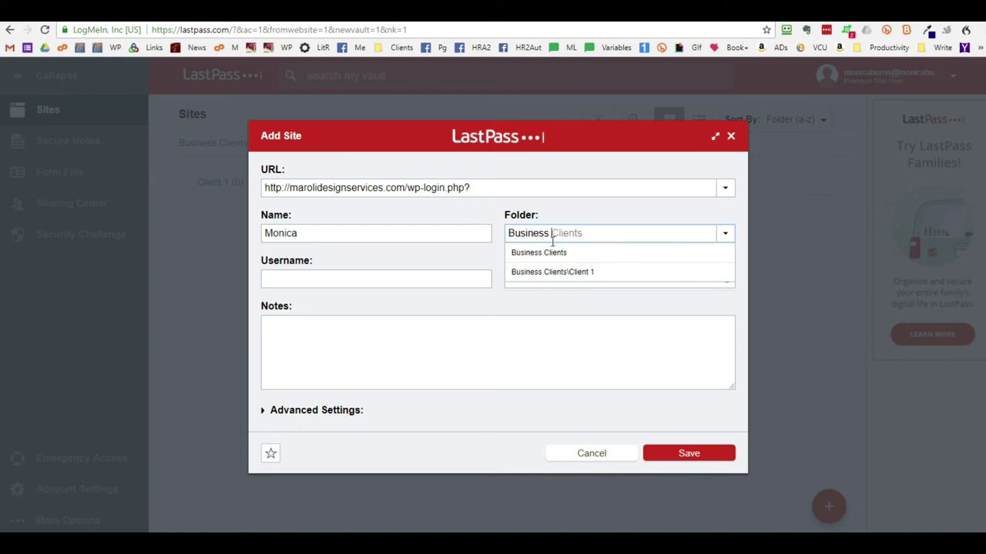
# - Enter the site's username and paste its password, then save the site
pyautogui.click(375, 278)
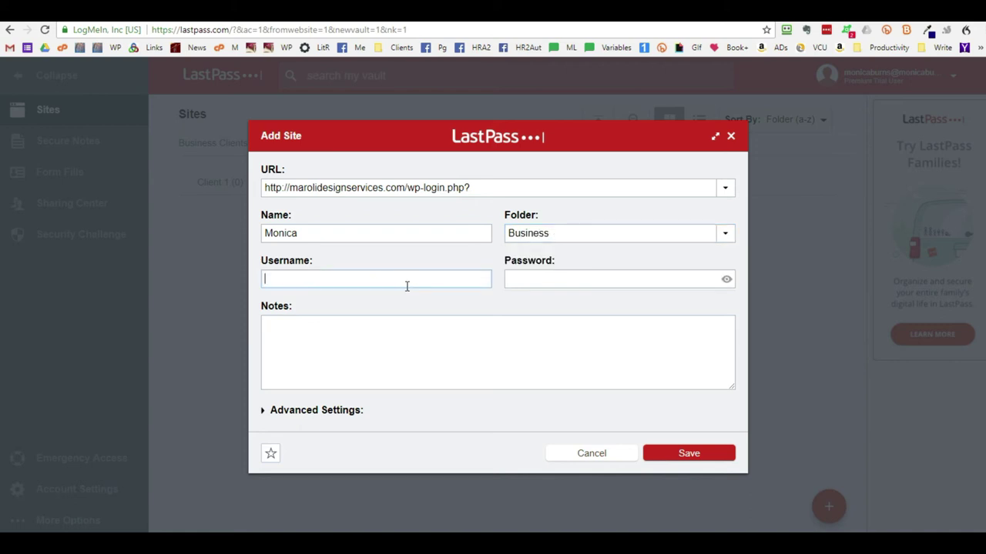
pyautogui.press('Tab')
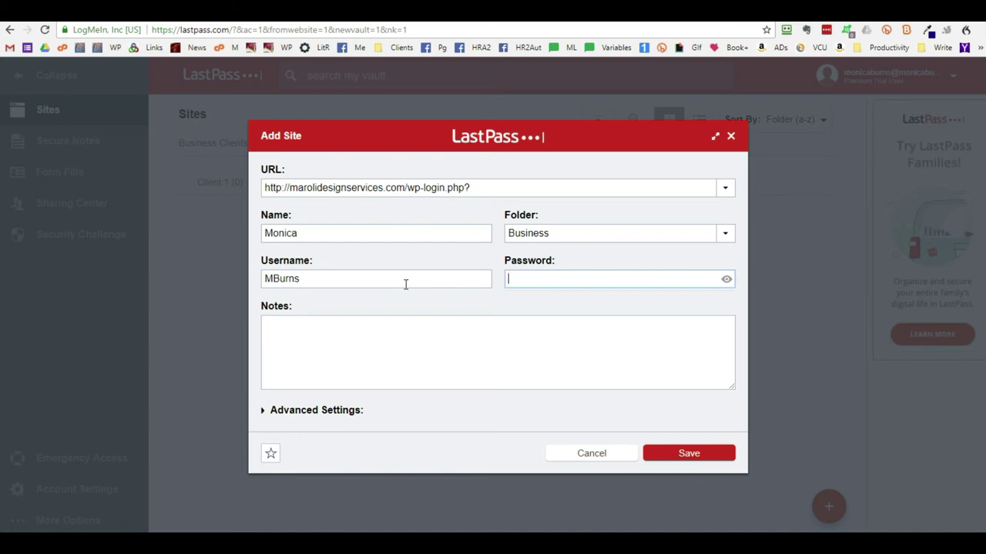
pyautogui.click(726, 282)
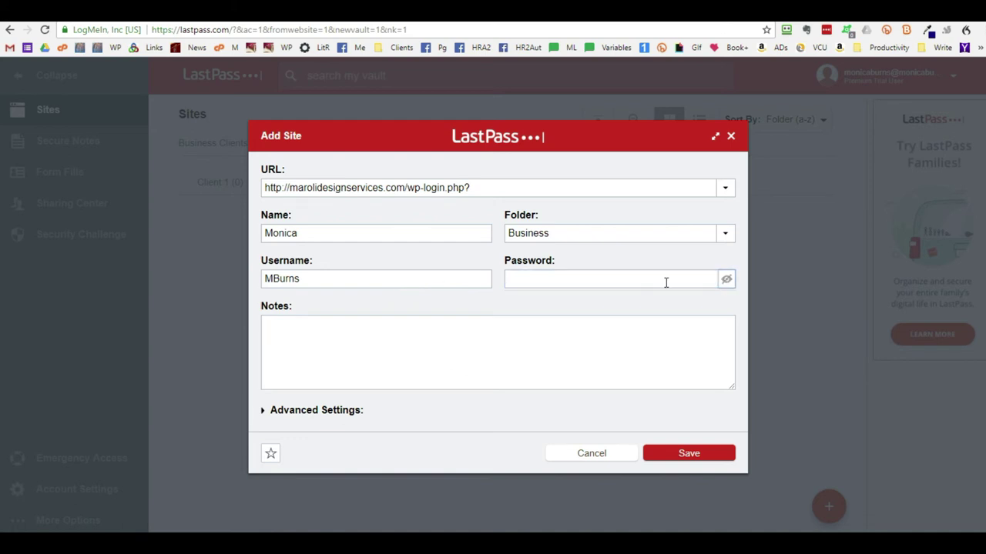
pyautogui.click(630, 282)
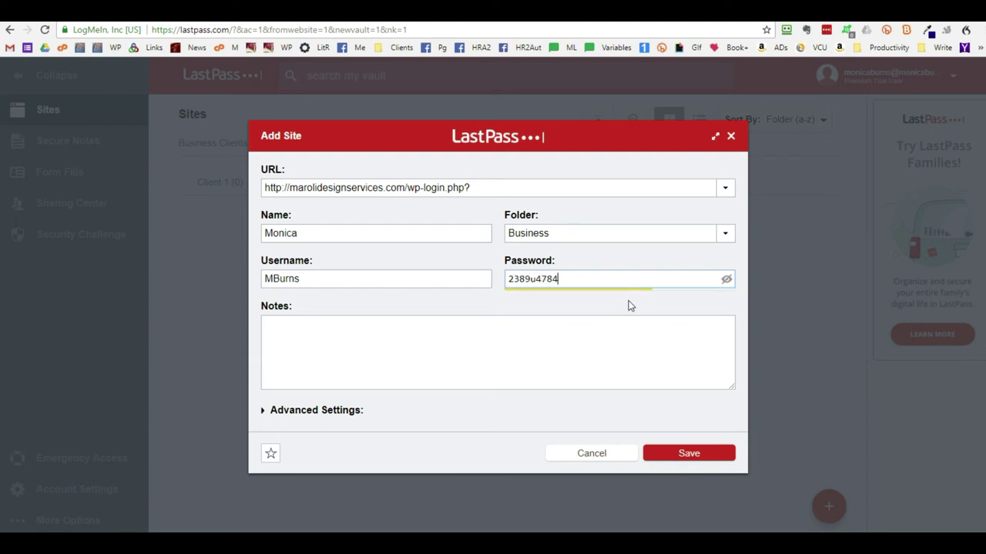
pyautogui.hotkey('ctrl', 'a')
pyautogui.press('BackSpace')
pyautogui.click(726, 278)
pyautogui.hotkey('ctrl', 'v')
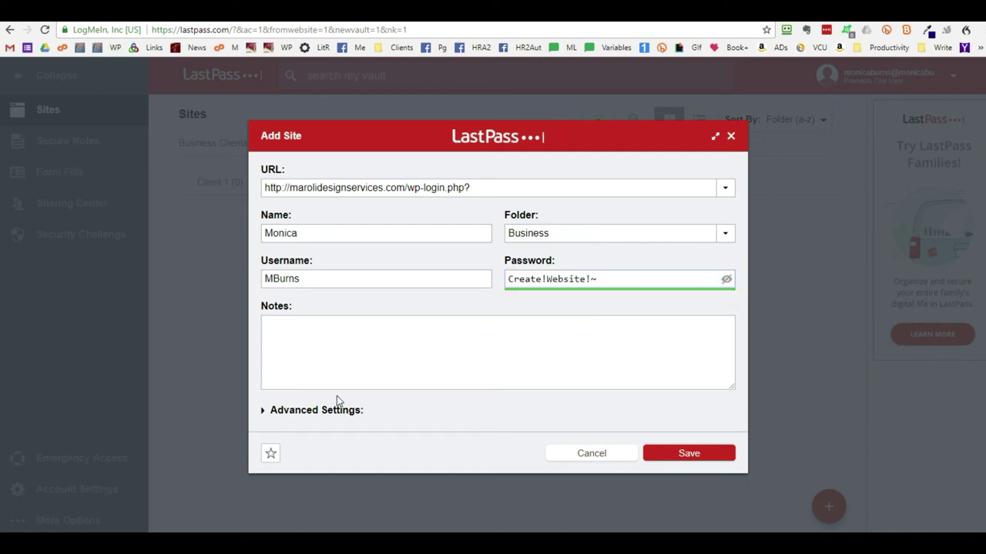
pyautogui.click(724, 458)
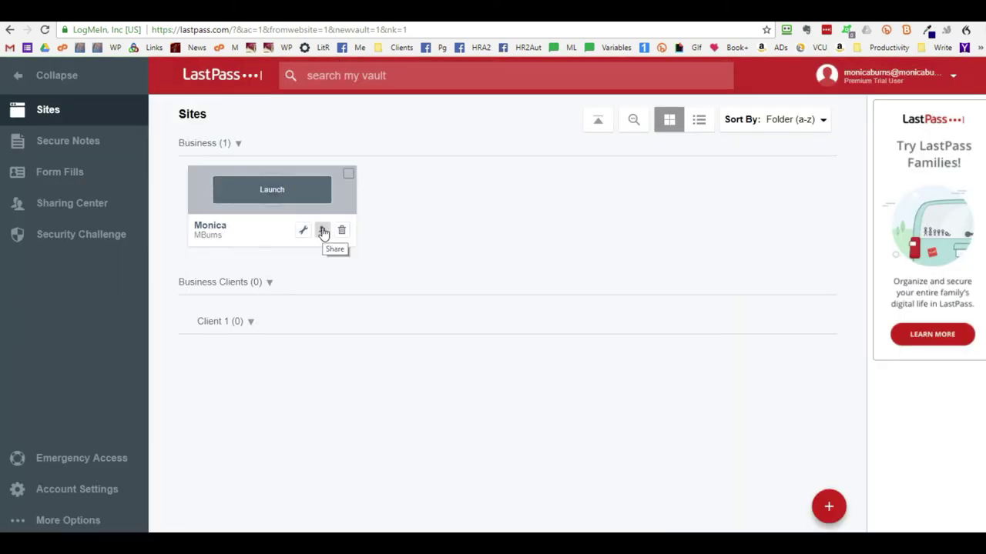
# - Open Share for the saved site, paste the recipient's e-mail address, and share it
pyautogui.click(323, 231)
pyautogui.click(323, 234)
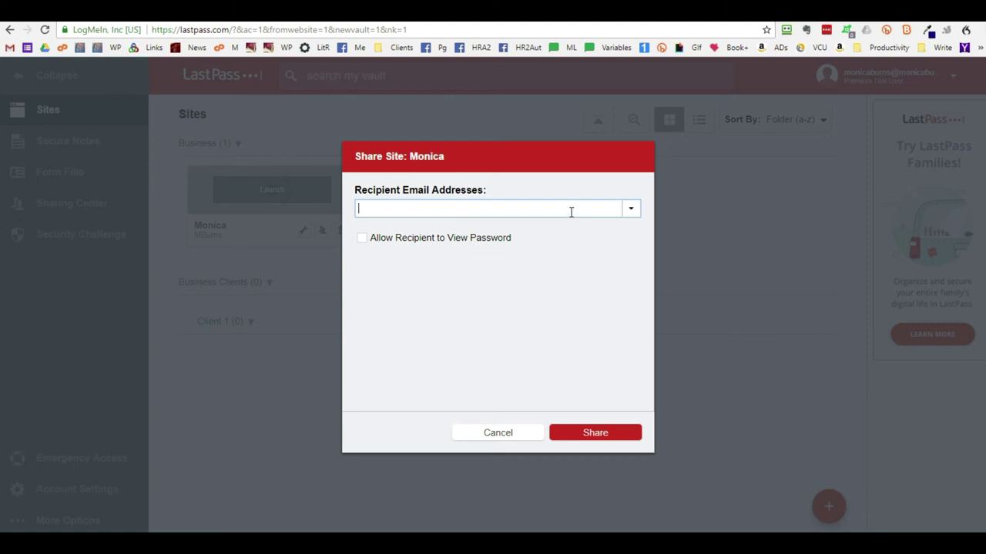
pyautogui.hotkey('ctrl', 'v')
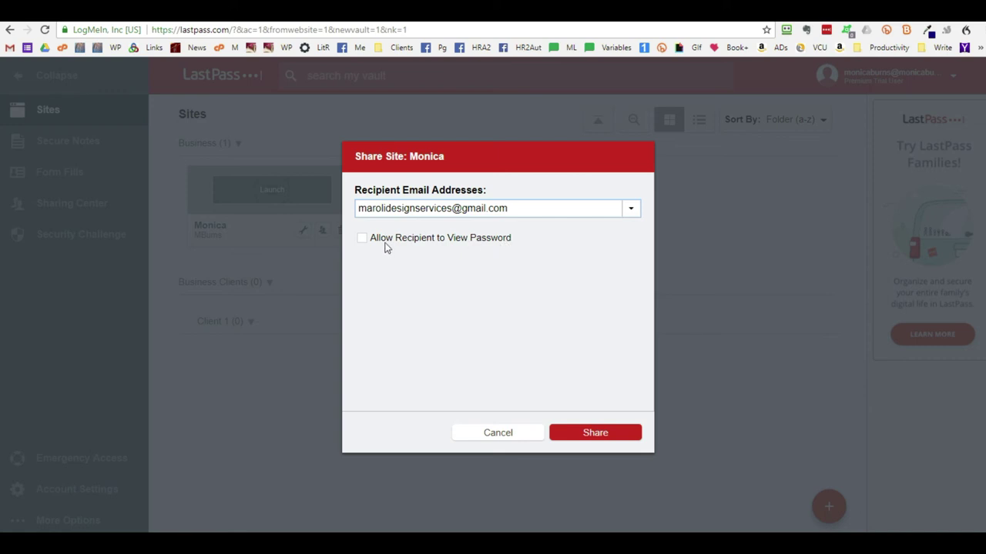
pyautogui.click(608, 437)
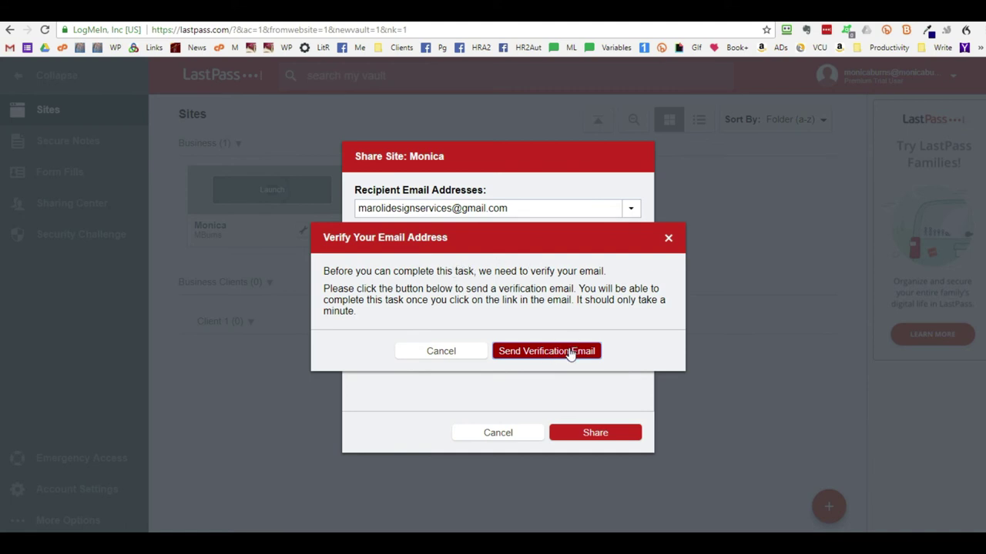
# - Send the verification e-mail, then cancel the share and discard its unsaved changes
pyautogui.click(570, 352)
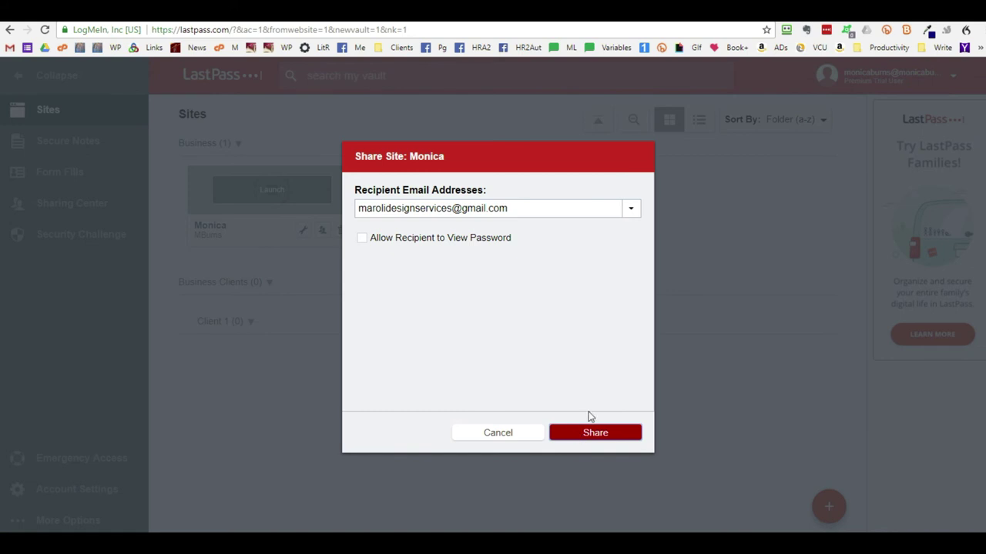
pyautogui.click(501, 433)
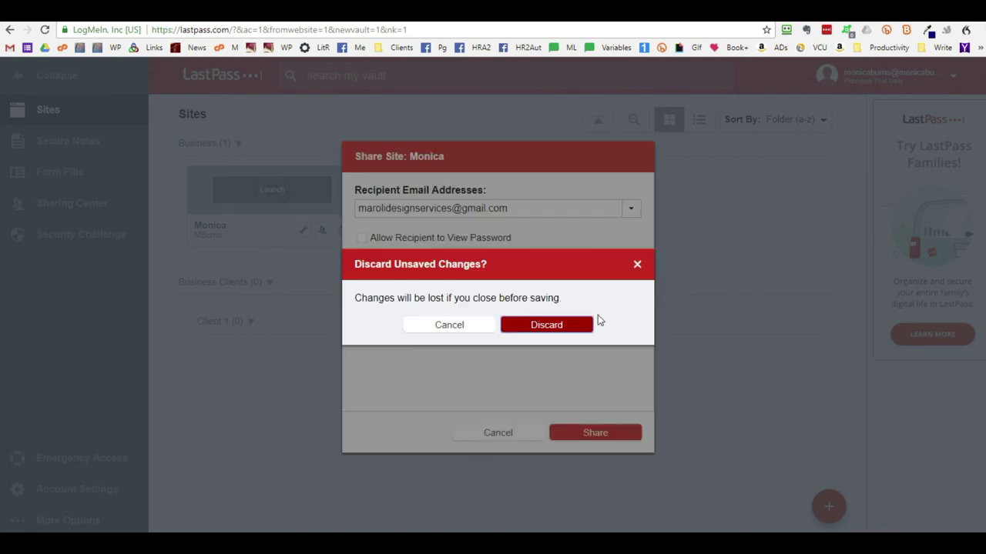
pyautogui.click(638, 264)
pyautogui.click(497, 433)
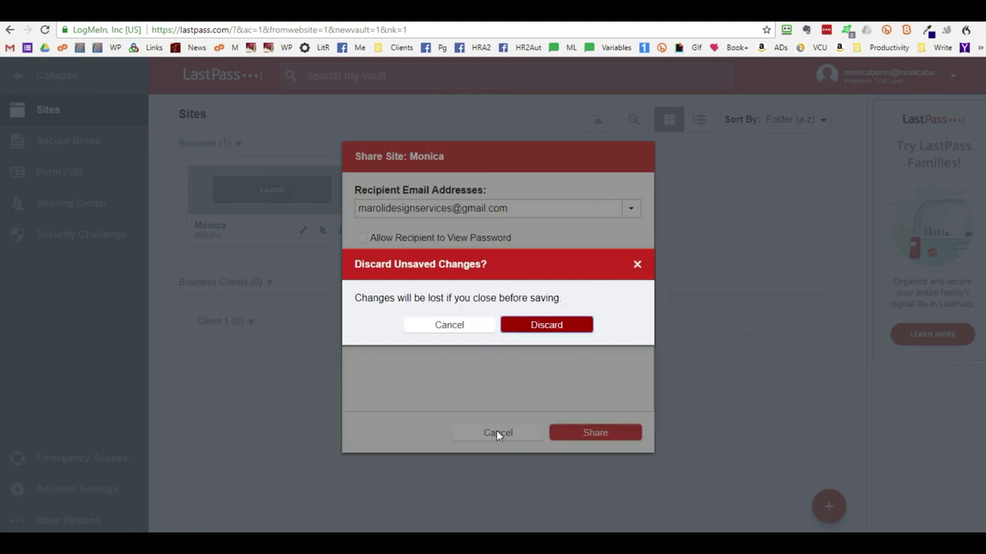
pyautogui.click(546, 327)
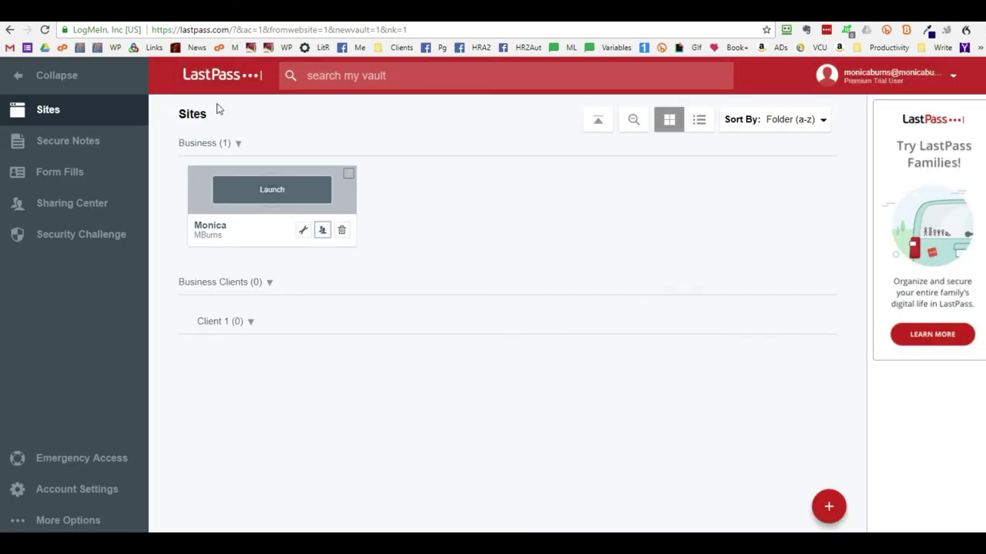
# - Share the site again with the recipient's typed e-mail, dismiss the verification request, and close the window
pyautogui.click(322, 230)
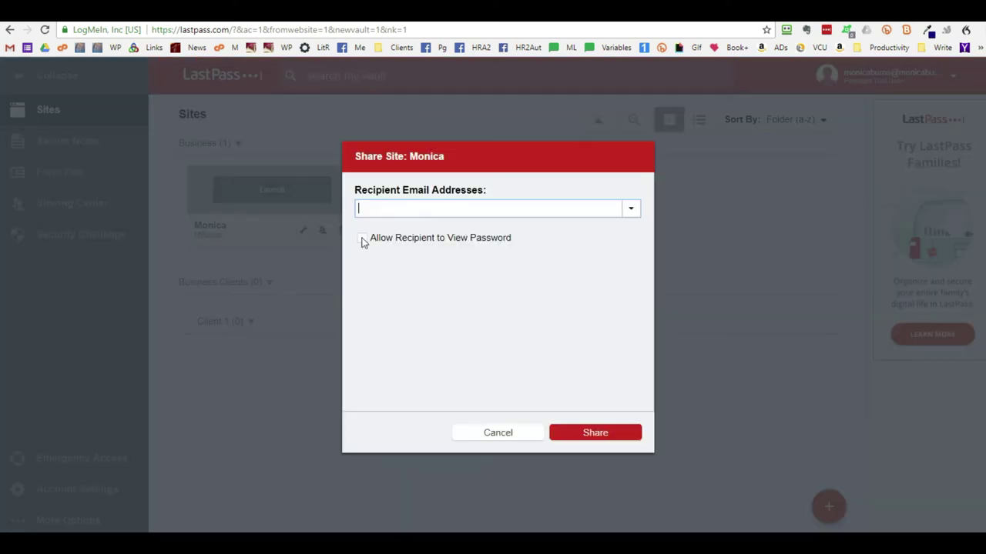
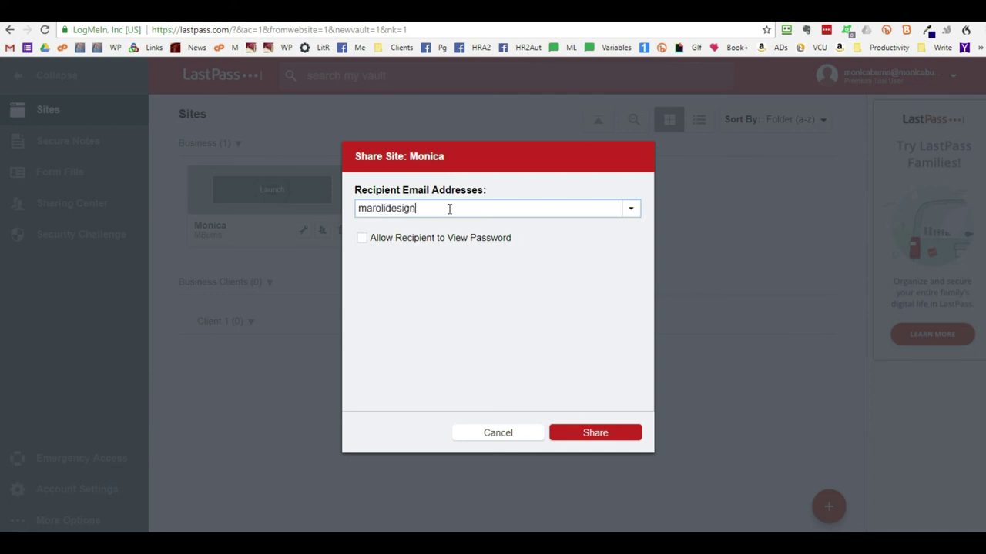
pyautogui.click(595, 434)
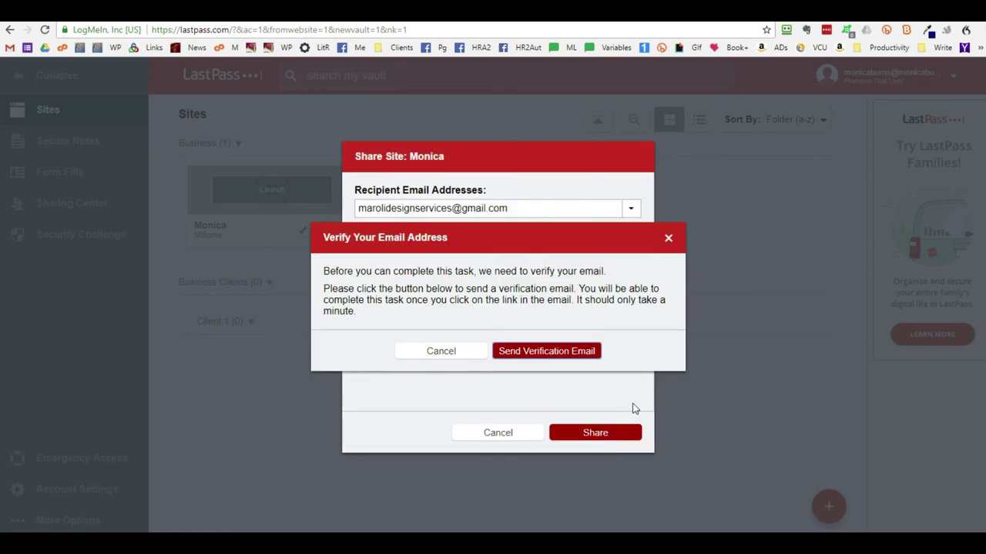
pyautogui.click(445, 353)
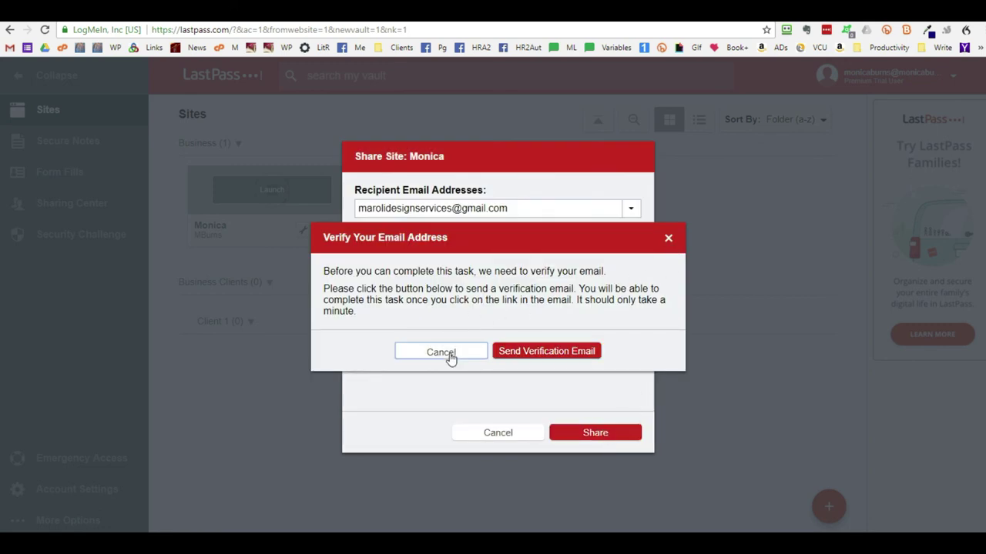
pyautogui.click(497, 433)
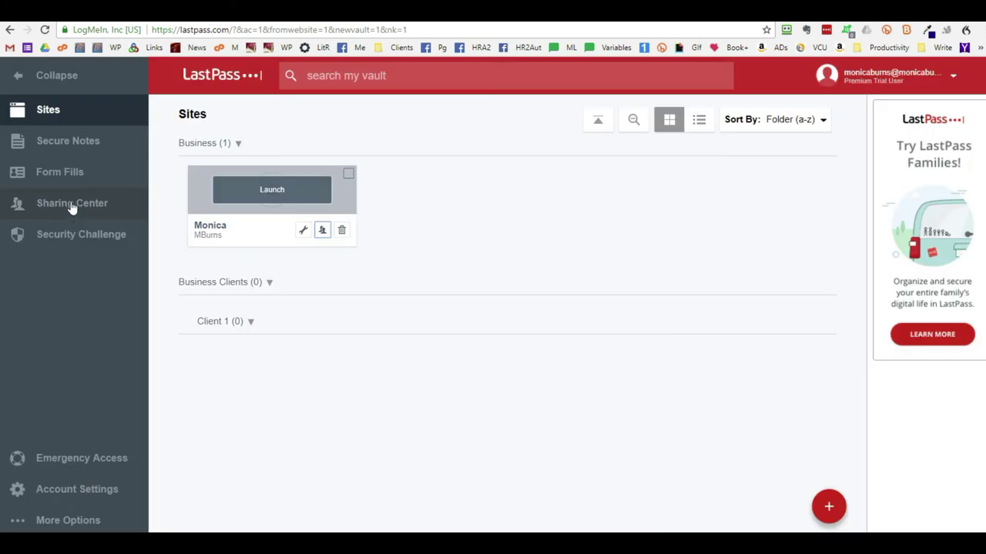
# - Go to the Sharing Center from the vault sidebar
pyautogui.click(70, 207)
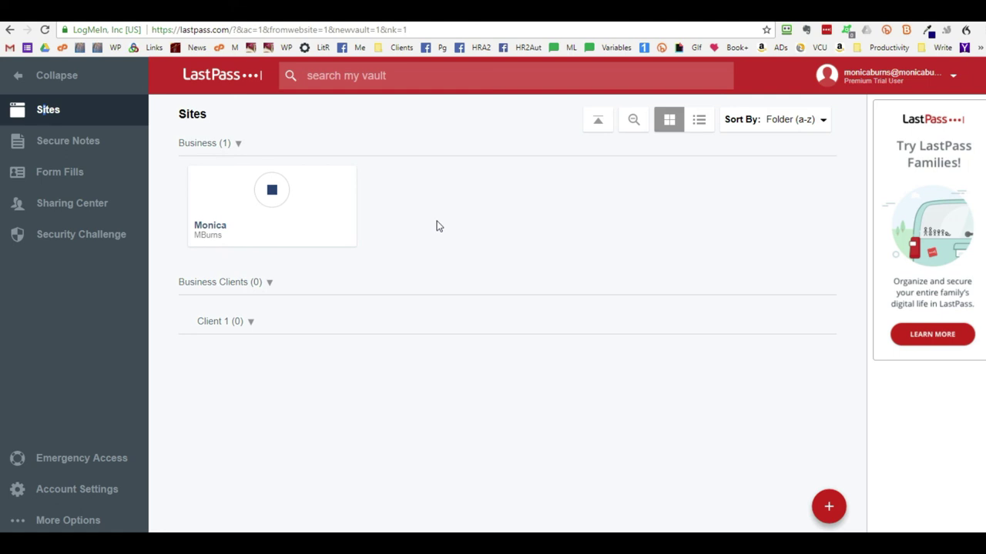
pyautogui.click(323, 230)
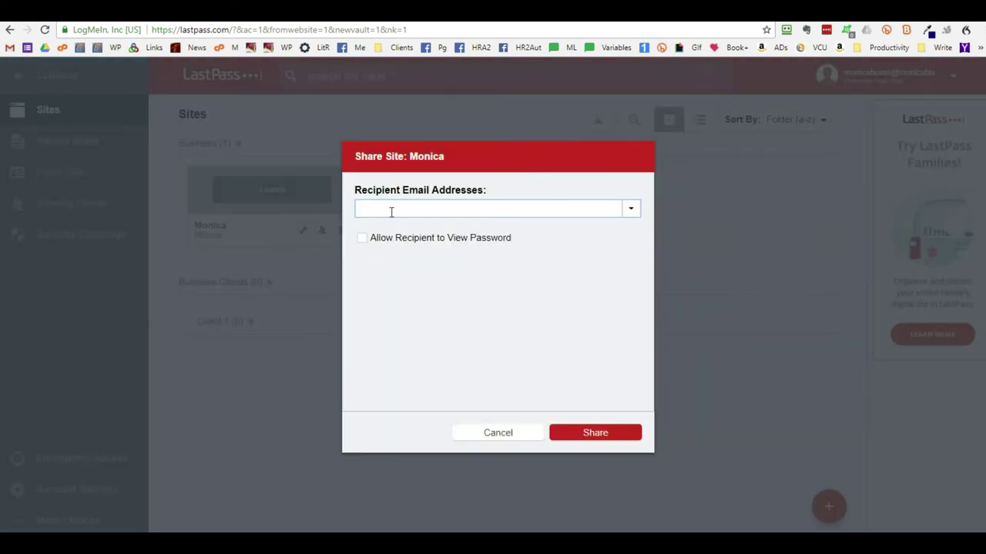
pyautogui.click(501, 436)
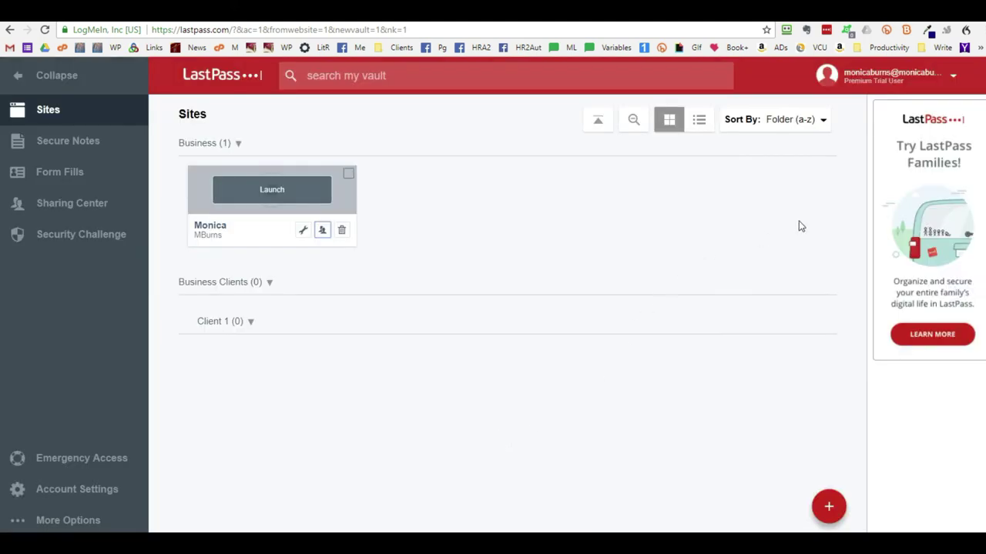